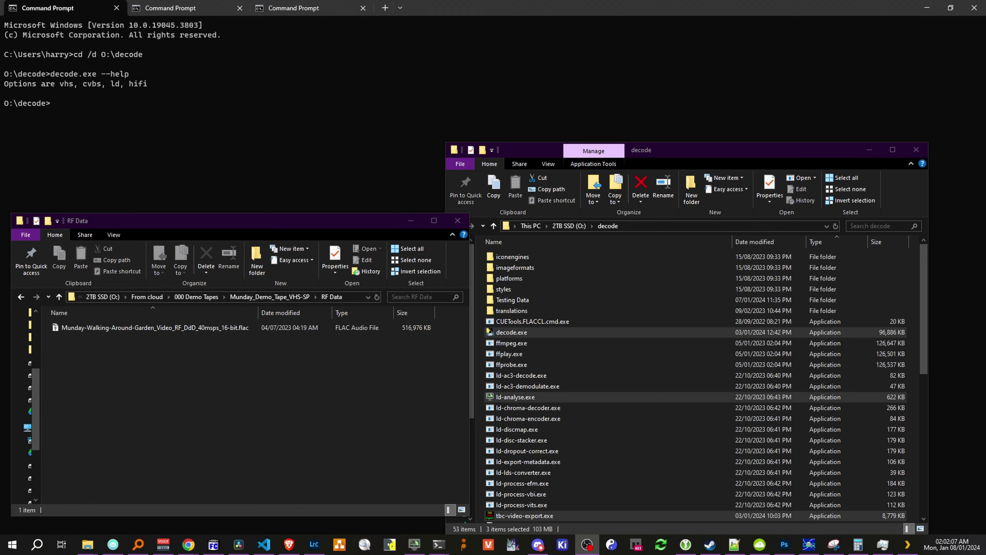
- Copy the full name of the Munday-Walking-Around-Garden FLAC capture in the RF Data folder, keeping the file name as it is
click(219, 332)
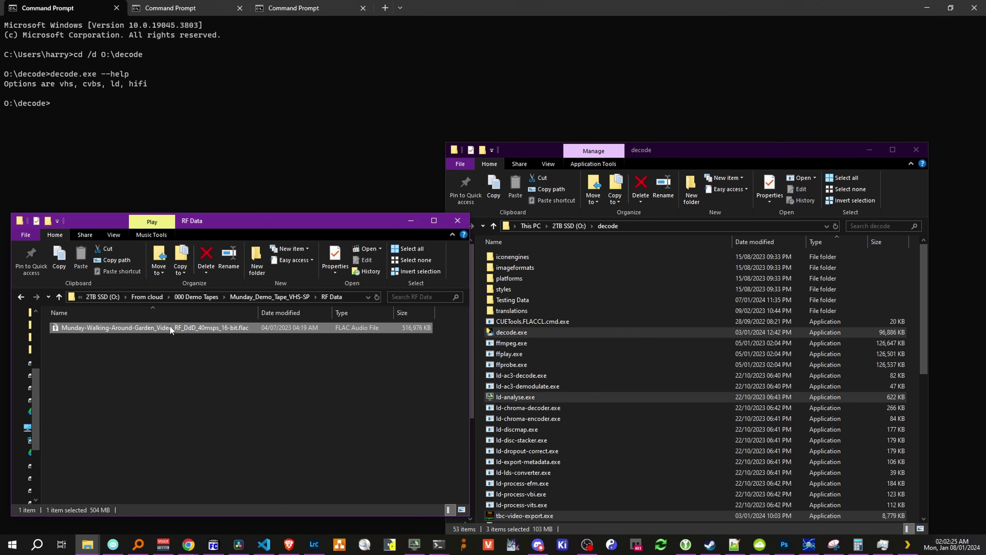
click(191, 329)
key(ctrl+c)
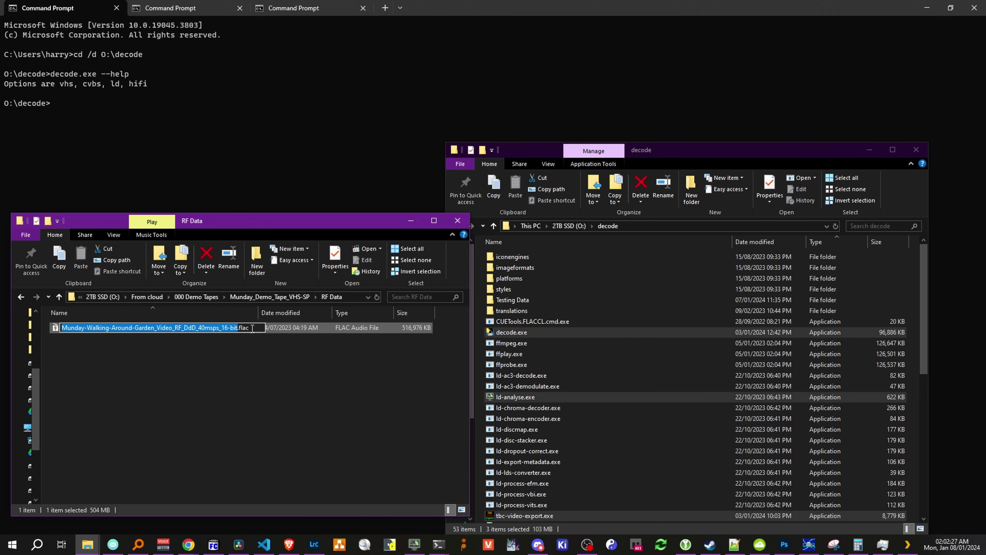
click(273, 340)
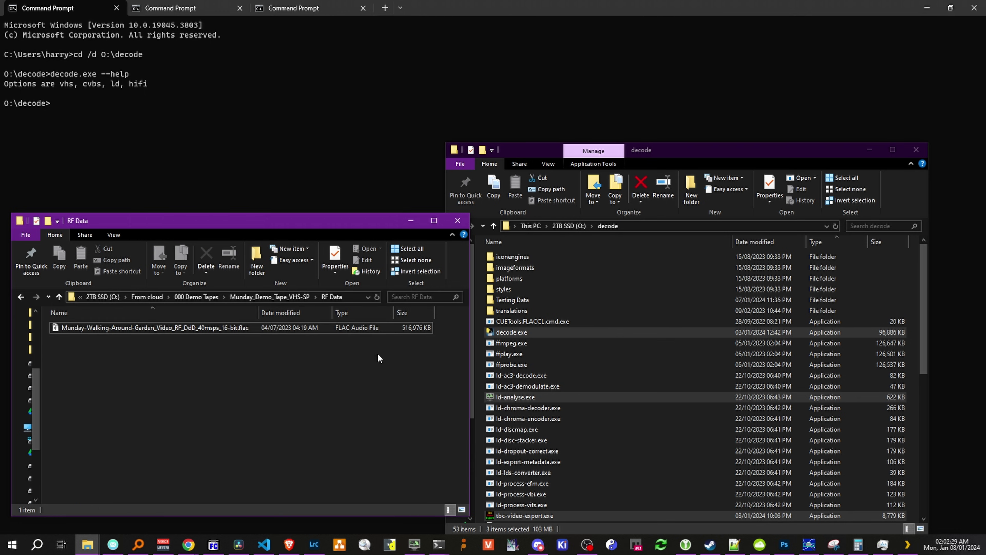
- Switch to the command prompt and review the decoder types listed by decode.exe --help
click(663, 154)
drag(663, 154, 671, 151)
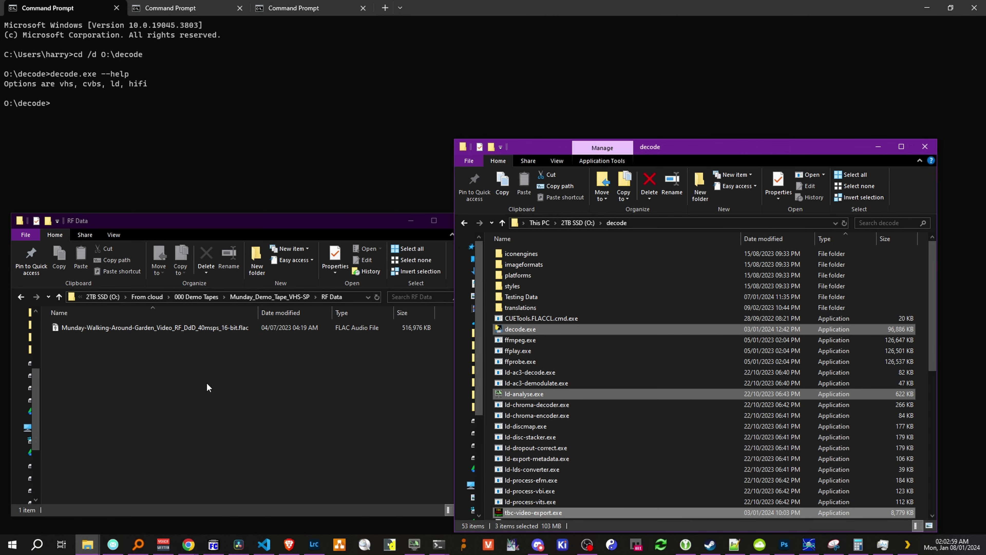
click(53, 105)
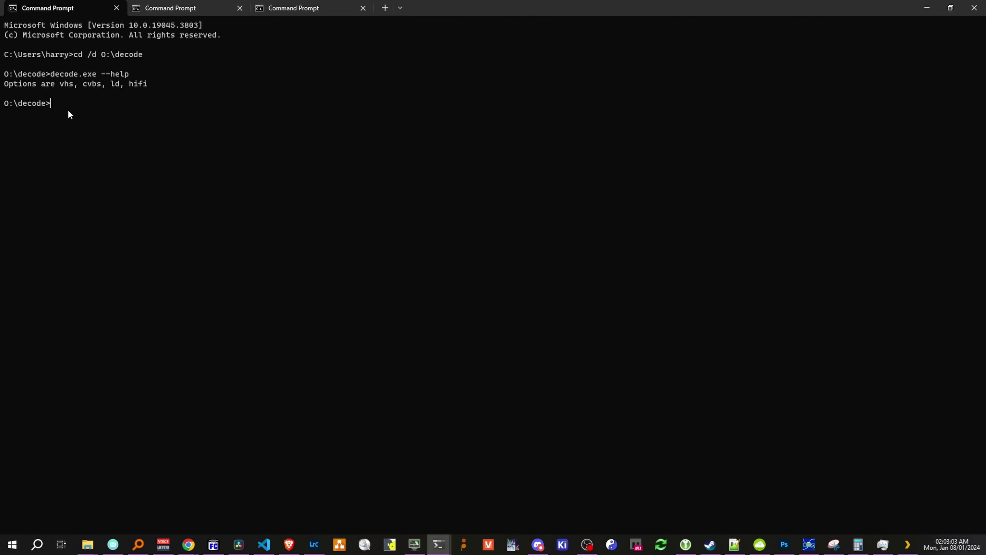
drag(49, 74, 145, 77)
right_click(145, 76)
drag(83, 85, 120, 89)
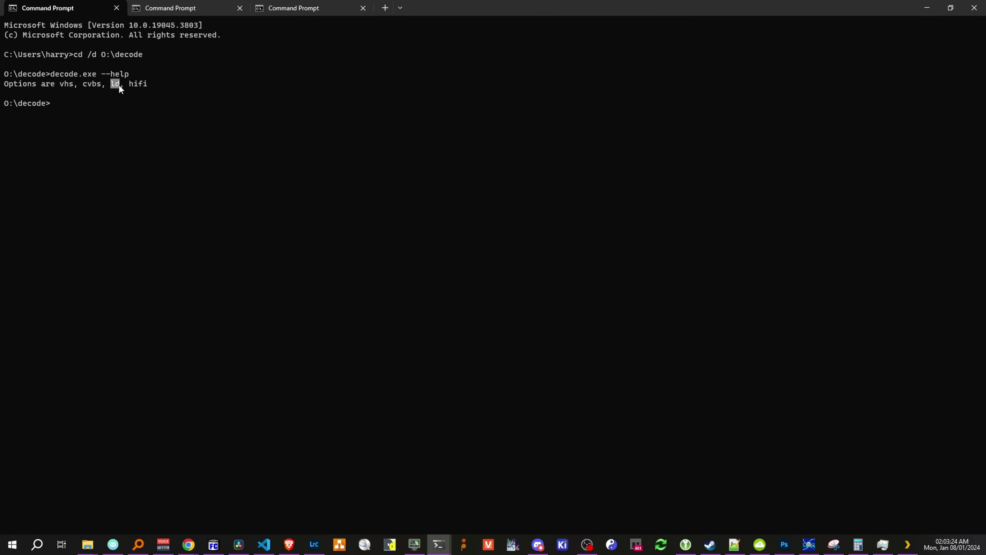
double_click(138, 84)
click(151, 83)
- Enter the decode command decode.exe vhs --tape_format vhs --system pal --threads 6 without running it
text(decode.exe vhs --tape_format vhs)
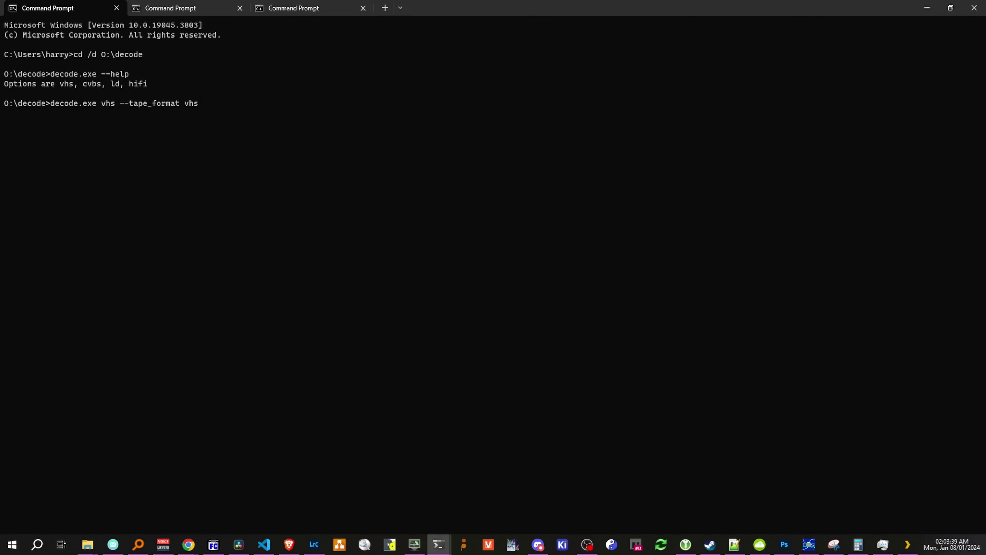
text( --system pal --threads 8)
key(BackSpace)
text(6)
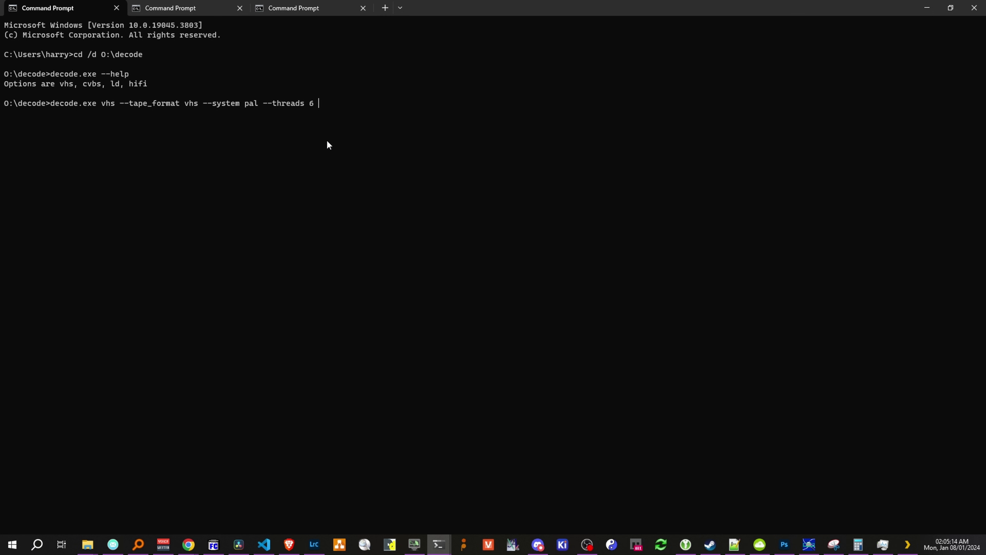
- Append Munday-Walking-Around-Garden_Video_RF_DdD_40msps_16-bit.flac as input and the same name without .flac as output, and run the decode
text(Munday-Walking-Around-Garden_Video_RF_DdD_40msps_16-bit.flac)
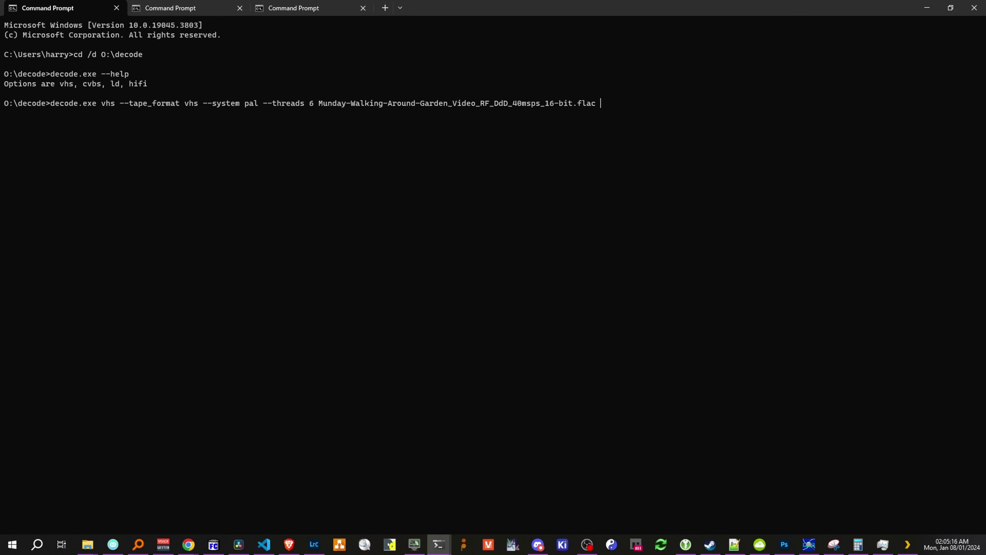
text(Munday-Walking-Around-Garden_Video_RF_DdD_40msps_16-bit.flac)
key(BackSpace)
key(BackSpace)
key(BackSpace)
key(BackSpace)
key(BackSpace)
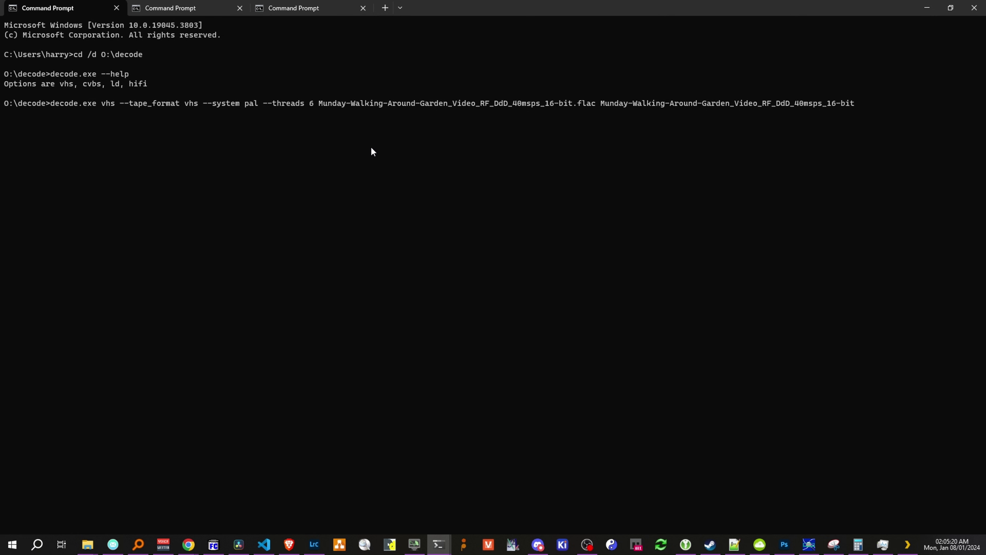
key(Return)
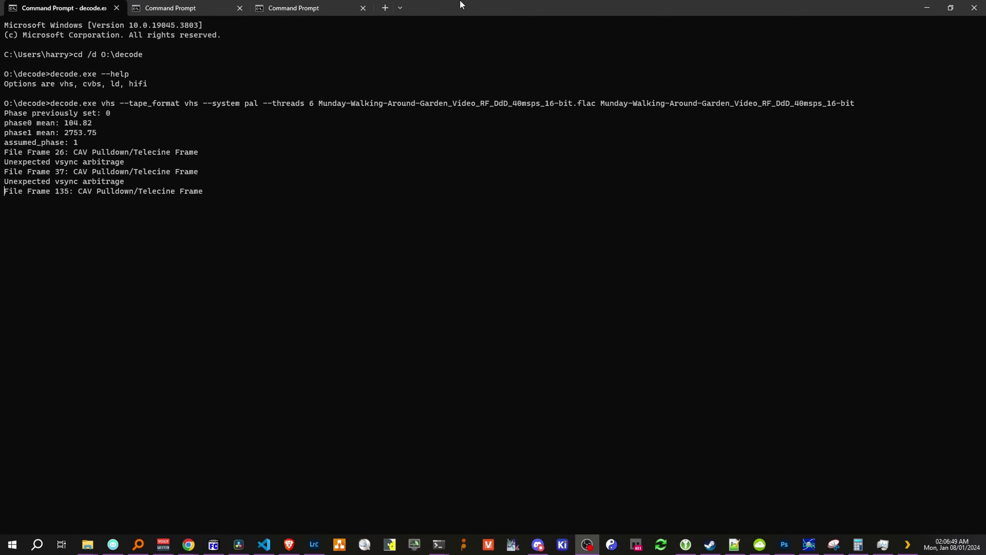
- In the second command prompt session, run ld-analyse.exe -style fusion with Munday-Walking-Around-Garden_Video_RF_DdD_40msps_16-bit.tbc
click(150, 6)
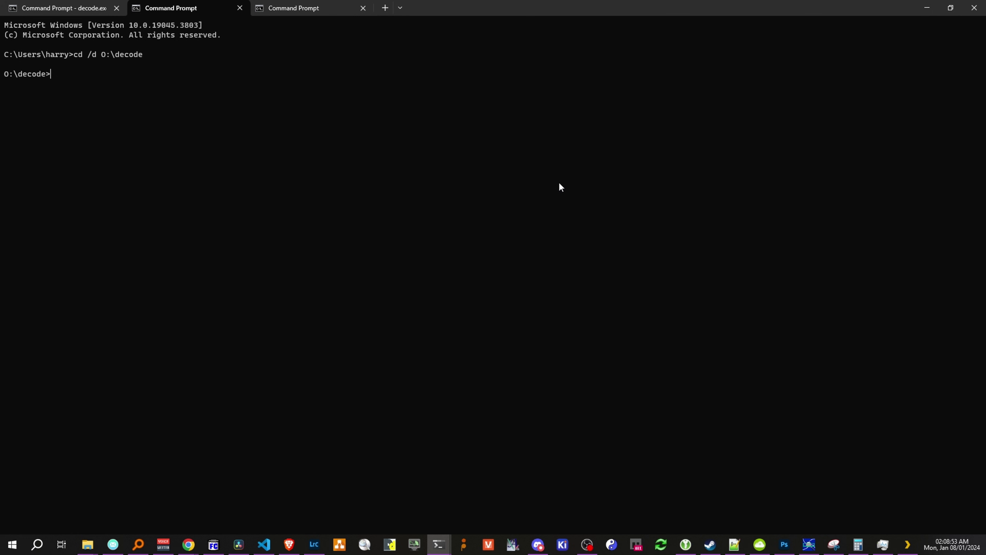
text(ld-na)
key(BackSpace)
key(BackSpace)
text(analyse.exe -style fusion)
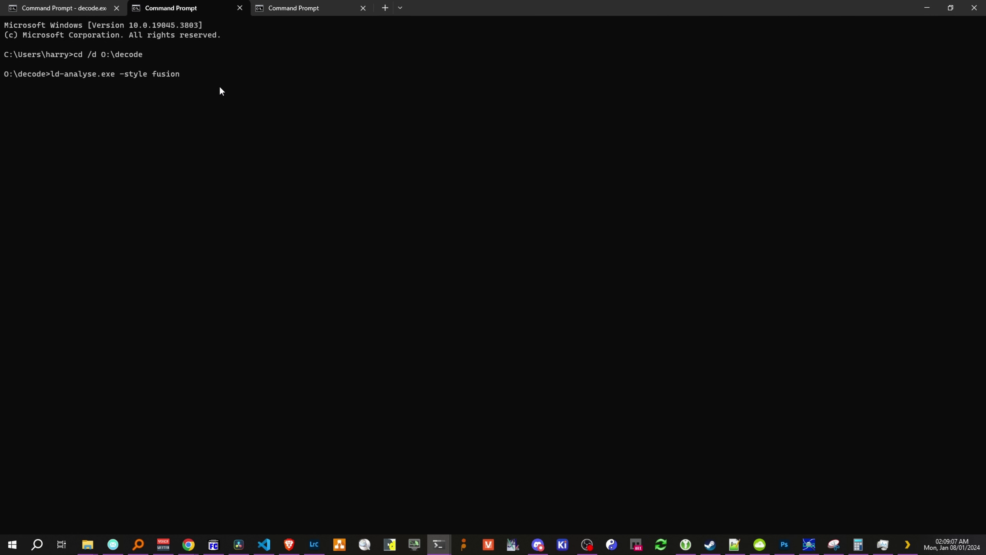
key(ctrl+v)
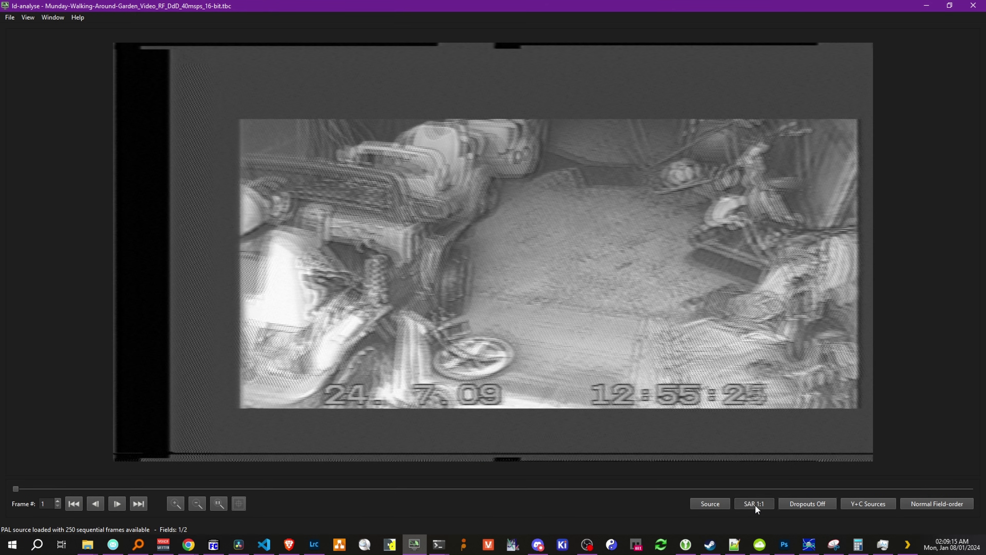
- Show the chroma-decoded picture at DAR 4:3 and check frame 29 with the dropout overlay, leaving the overlay off
click(754, 504)
click(709, 504)
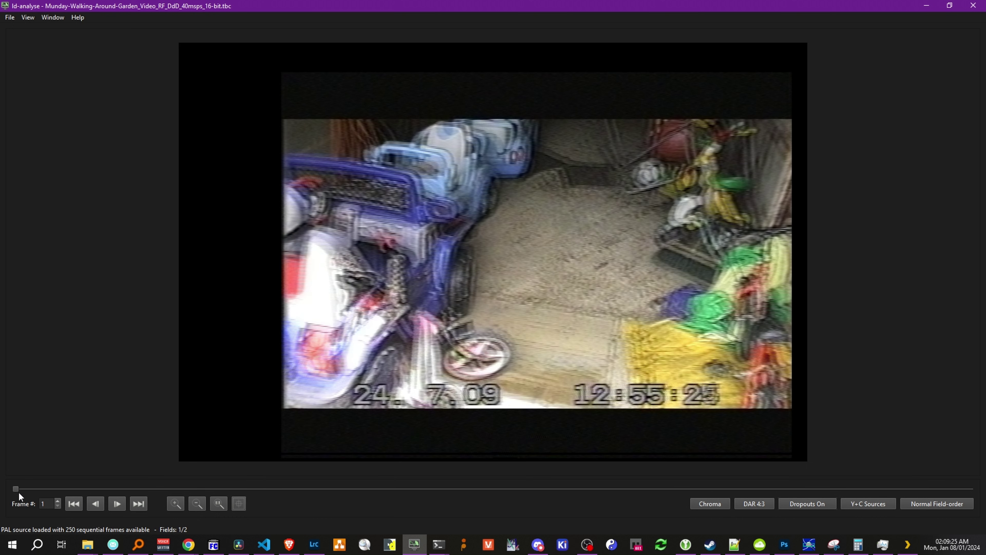
drag(14, 489, 122, 492)
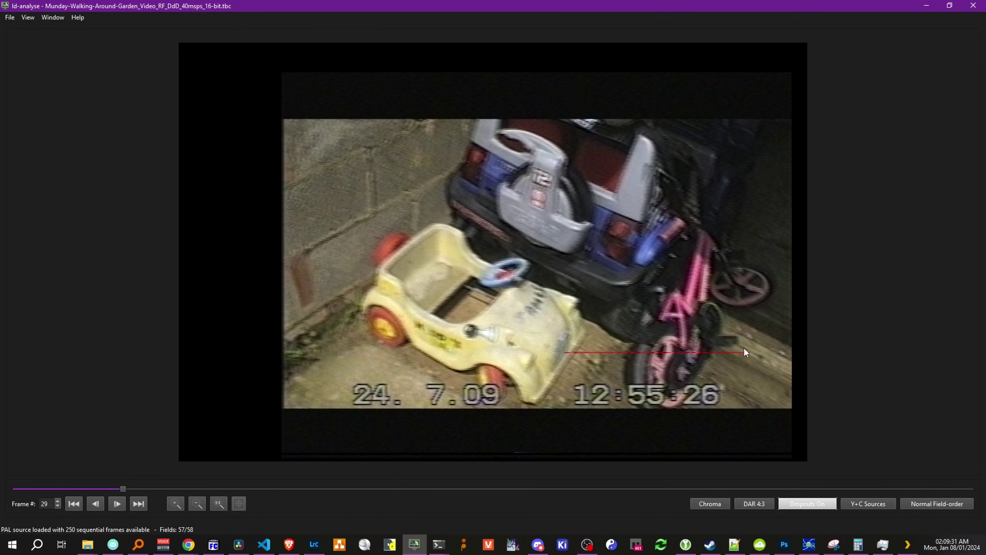
click(786, 504)
- Examine the Black SNR analysis graph while scrubbing from frame 29 to frame 211, and close the graph
click(53, 19)
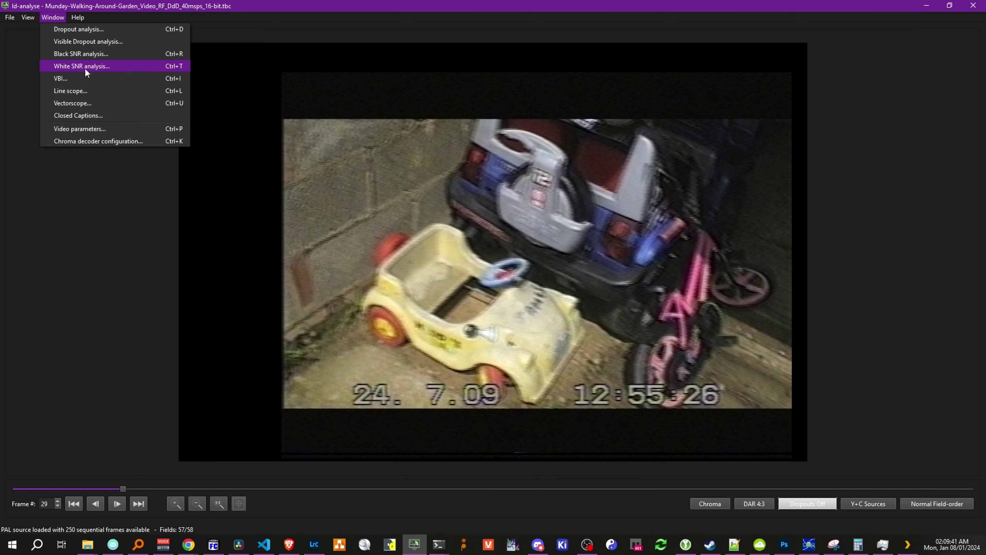
click(84, 54)
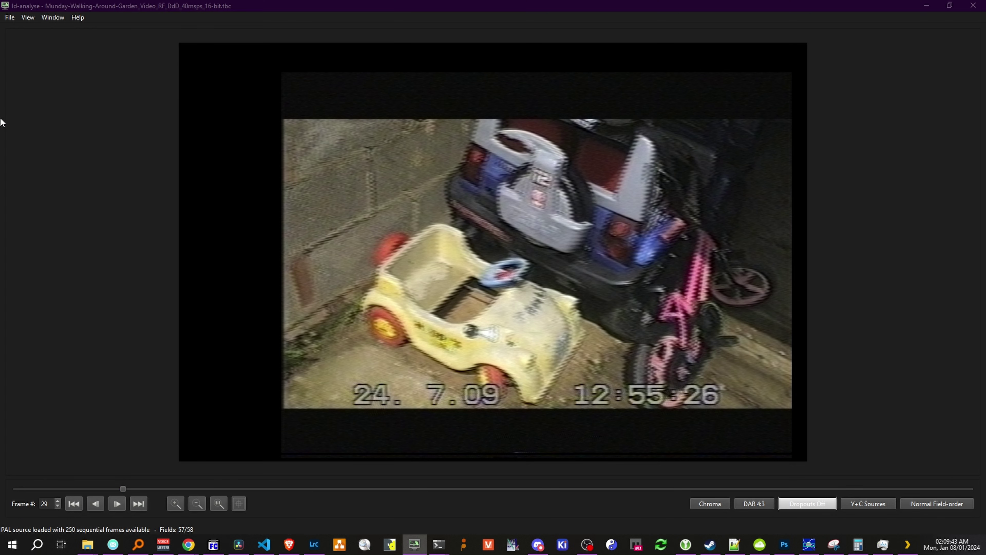
drag(495, 146, 829, 213)
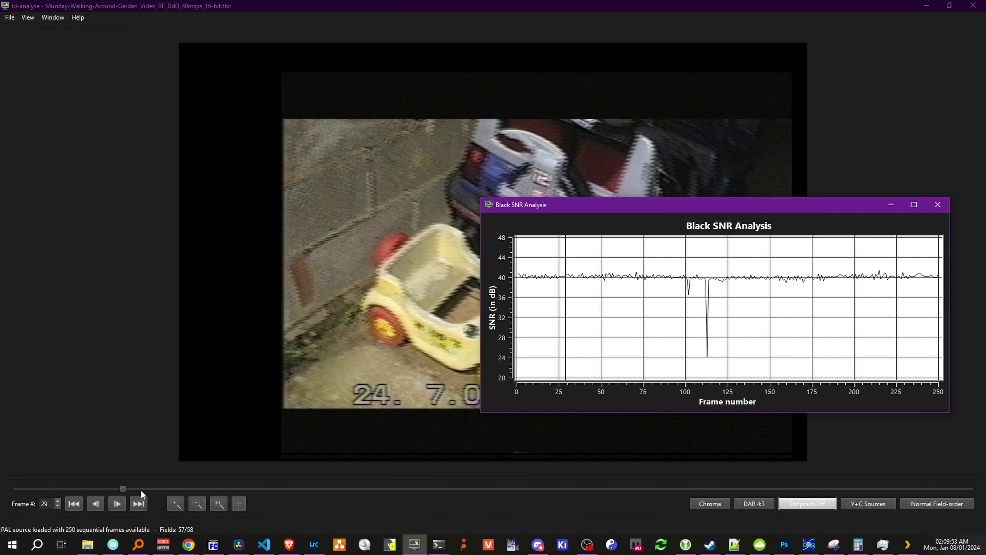
drag(123, 490, 447, 462)
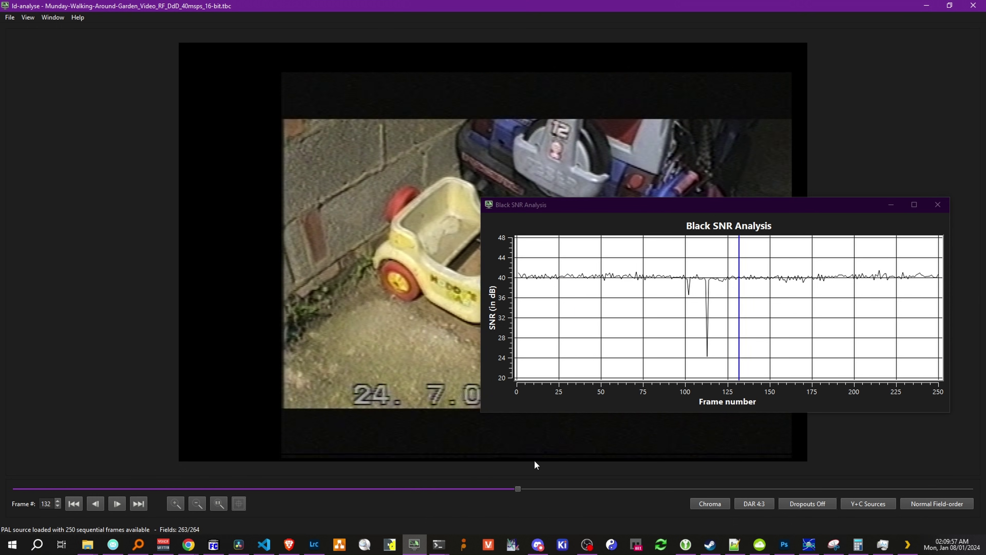
mouse_move(541, 459)
mouse_down()
mouse_move(694, 449)
mouse_move(545, 434)
mouse_move(189, 435)
mouse_move(820, 428)
mouse_up()
click(938, 204)
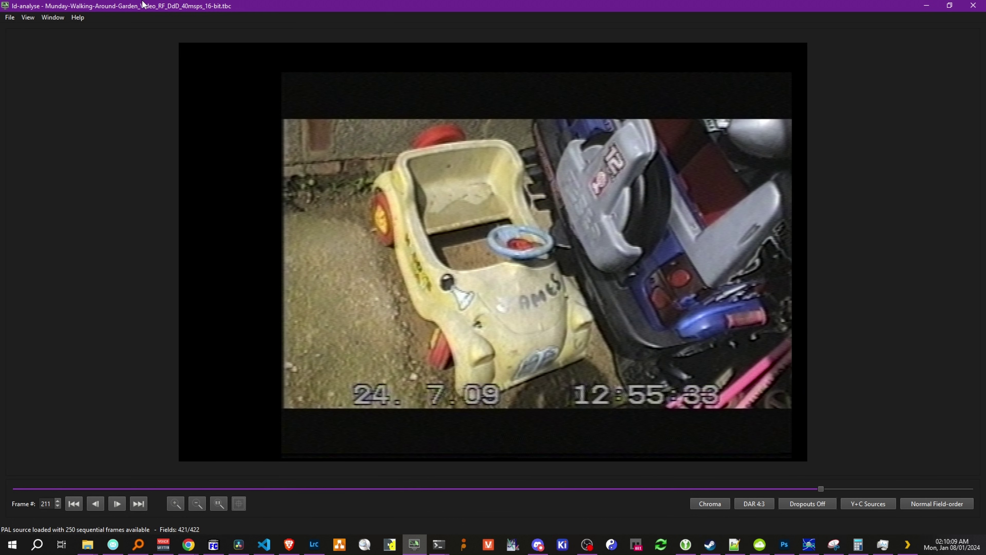
- Open the vectorscope beside the picture and examine the colour signal while scrubbing through the frames to frame 186
click(65, 20)
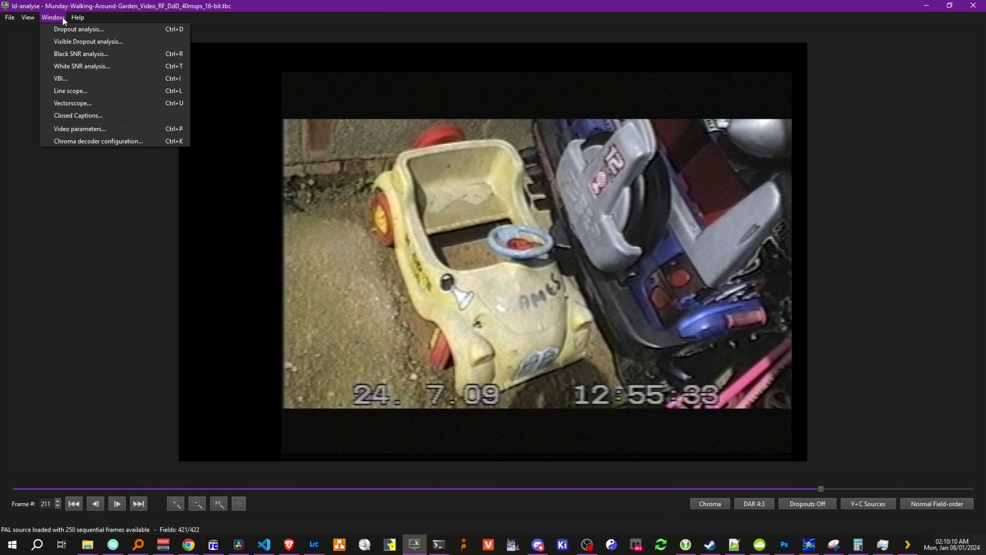
click(76, 108)
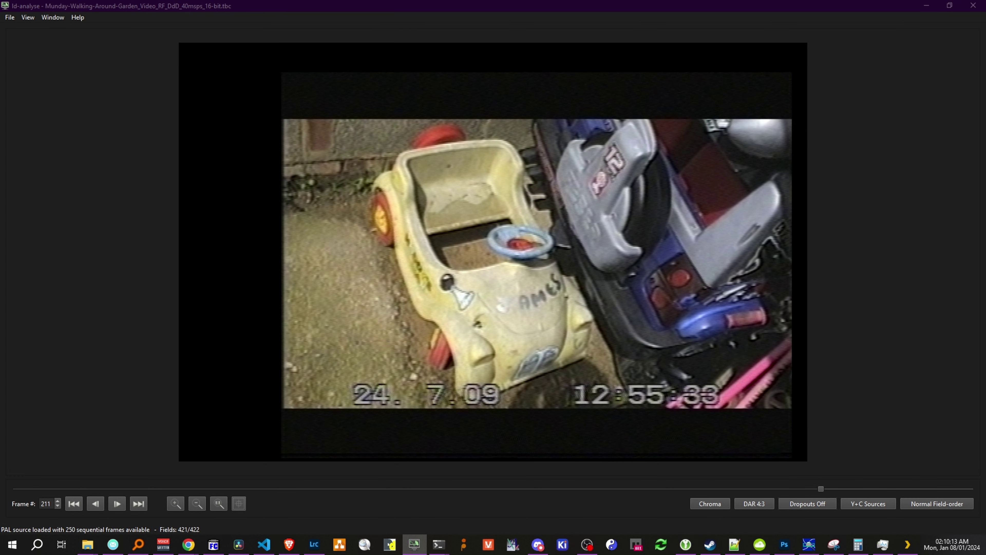
drag(845, 74, 552, 55)
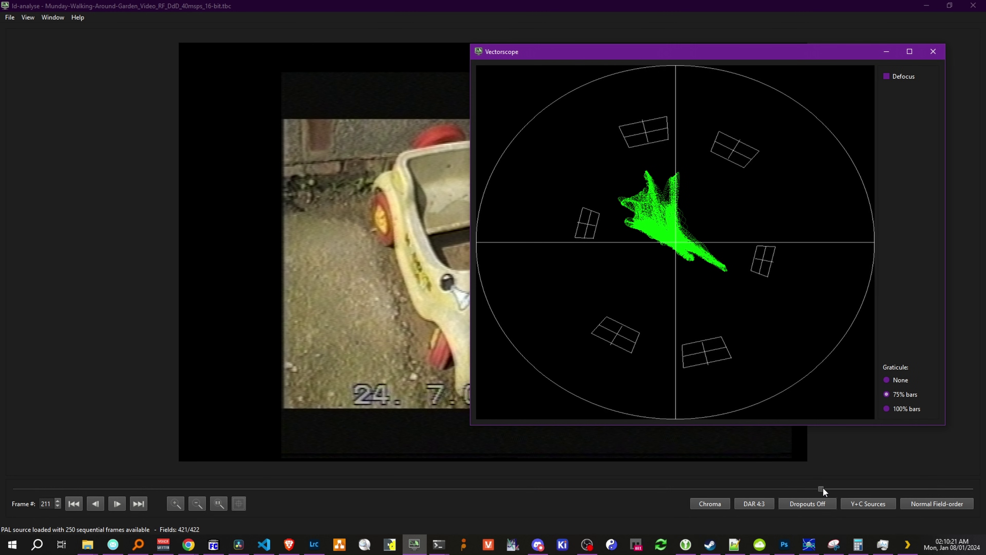
drag(820, 487, 249, 436)
drag(326, 441, 723, 425)
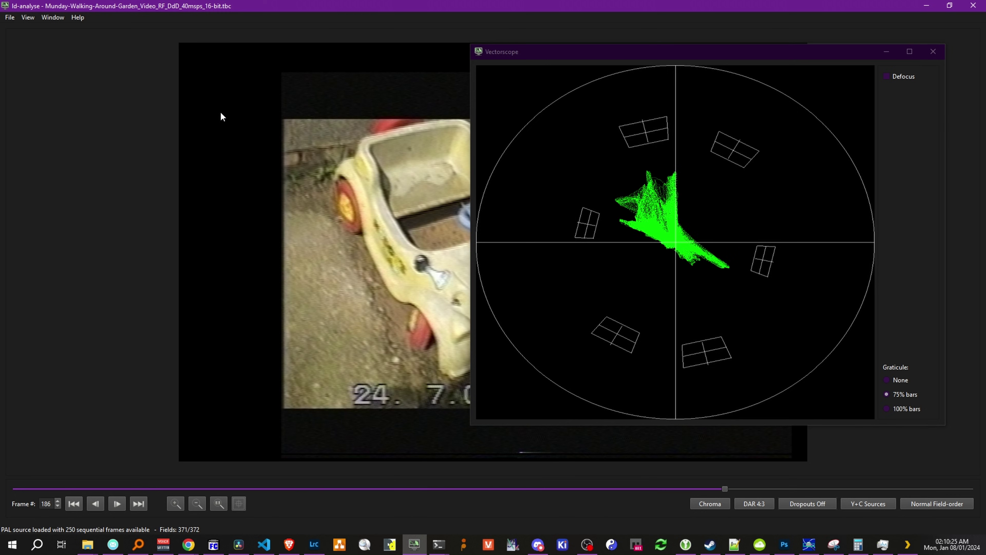
- Inspect the black level, white level and display aspect ratio settings in the video parameters, and close them unchanged
click(59, 18)
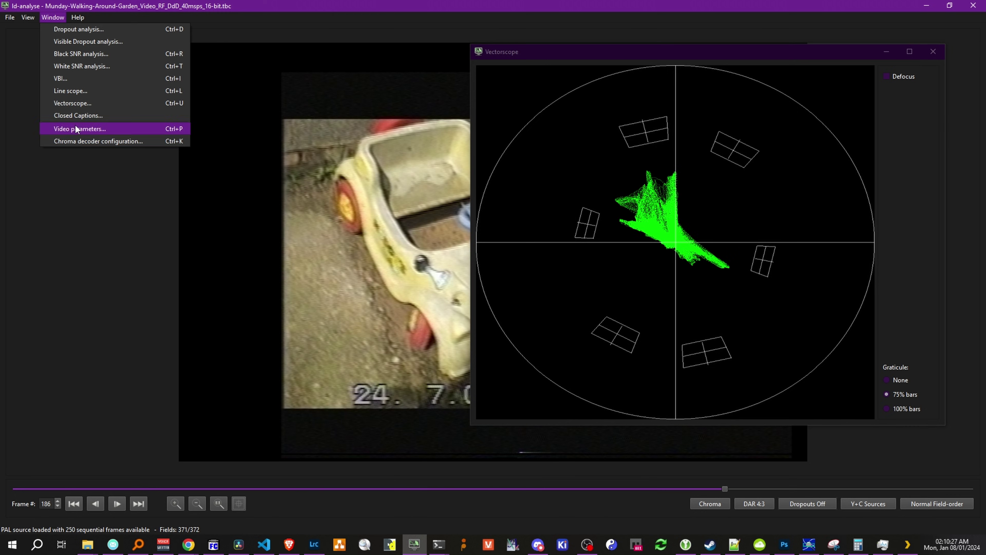
click(83, 130)
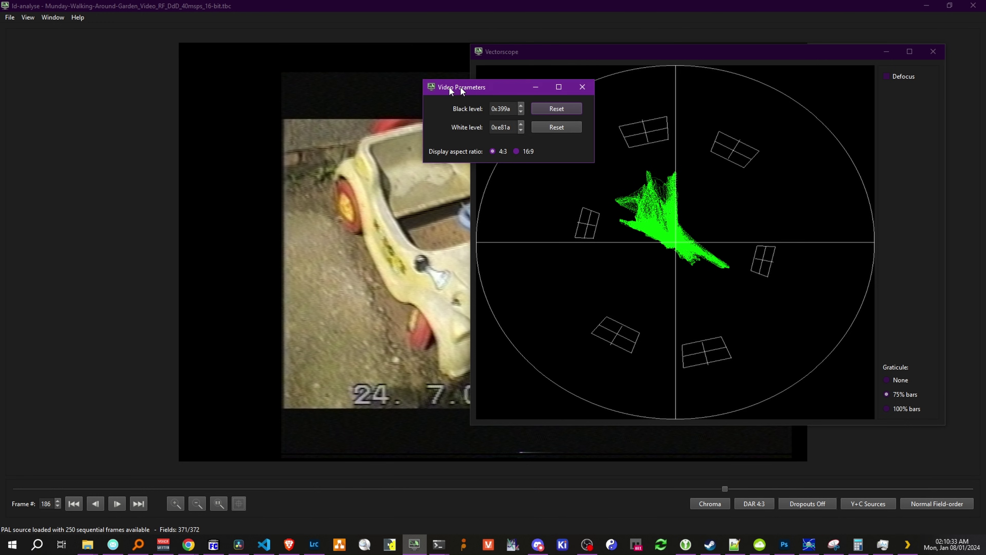
drag(404, 83, 517, 8)
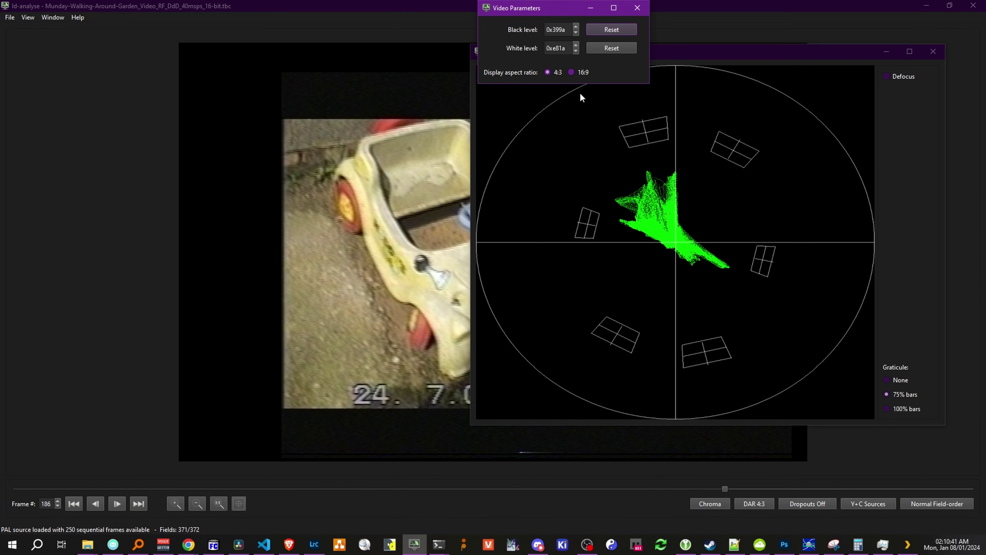
click(636, 8)
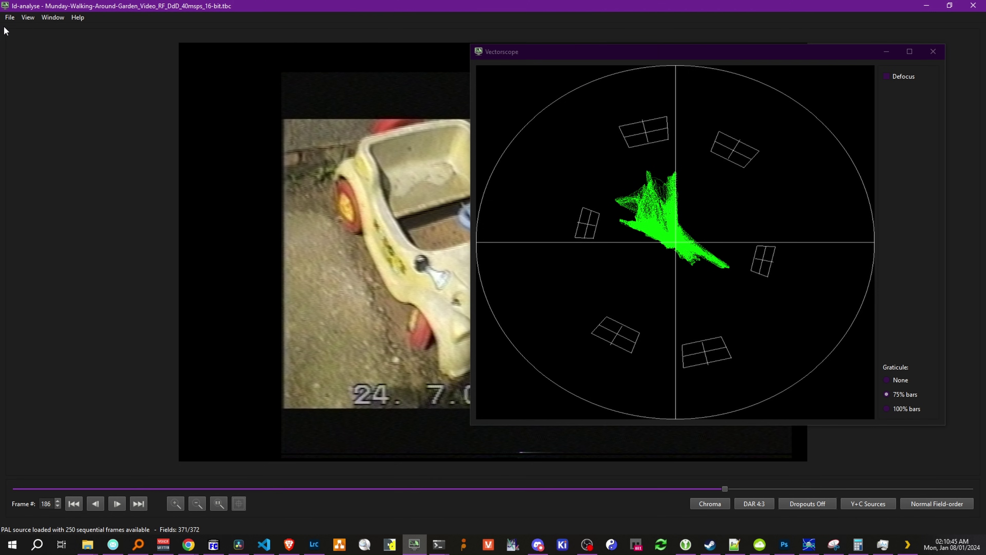
- Open the chroma decoder configuration and arrange it and a smaller vectorscope so the picture is visible between them
click(51, 18)
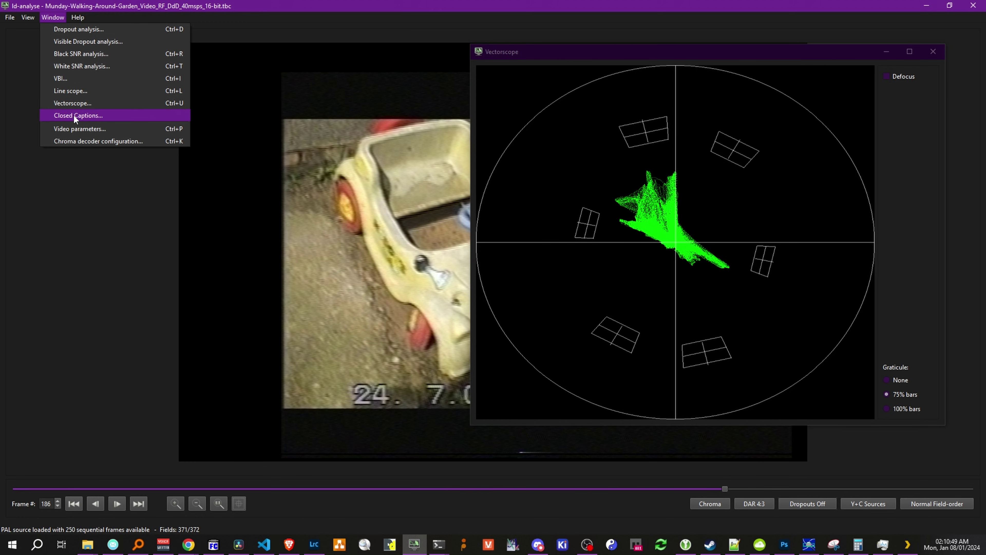
click(87, 142)
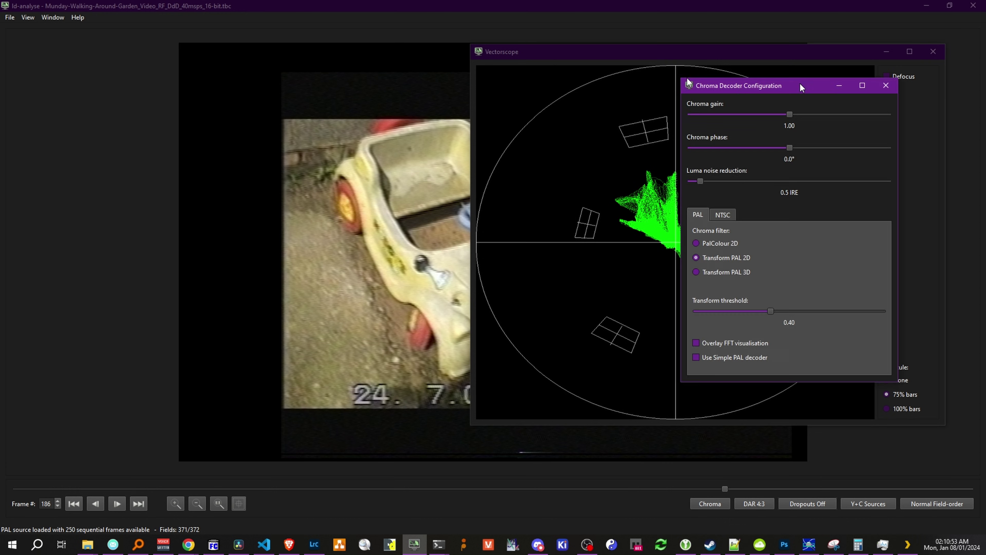
drag(539, 63, 124, 158)
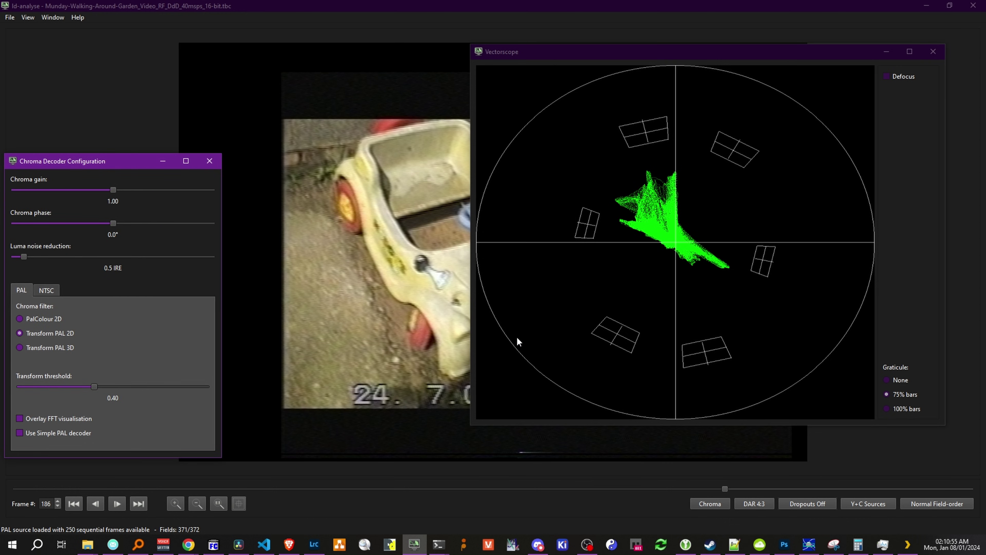
drag(473, 426, 653, 275)
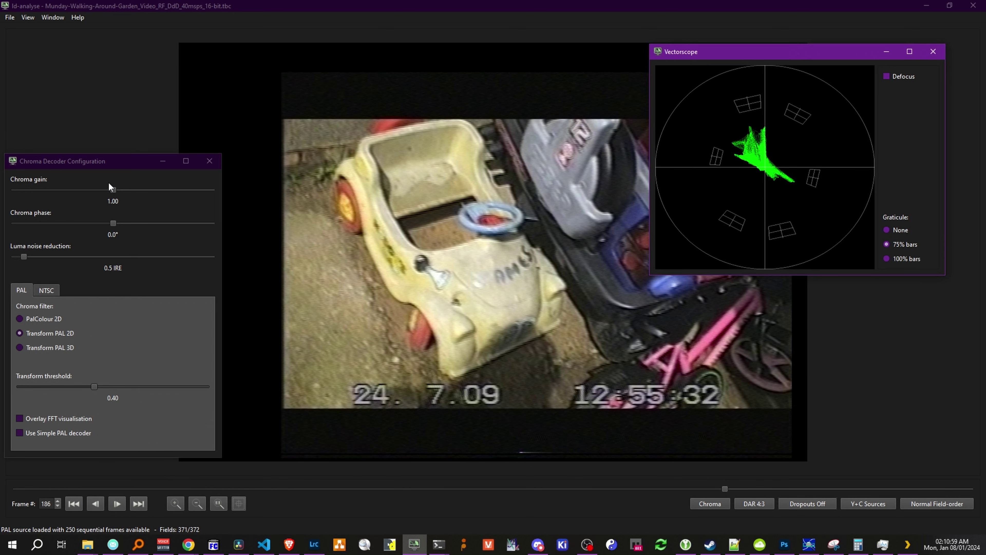
- Try out the chroma gain and chroma phase, return them to 1.00 and 0.0°, and check the NTSC chroma filter options
mouse_move(114, 190)
mouse_down()
mouse_move(258, 188)
mouse_move(31, 190)
mouse_move(2, 204)
mouse_up()
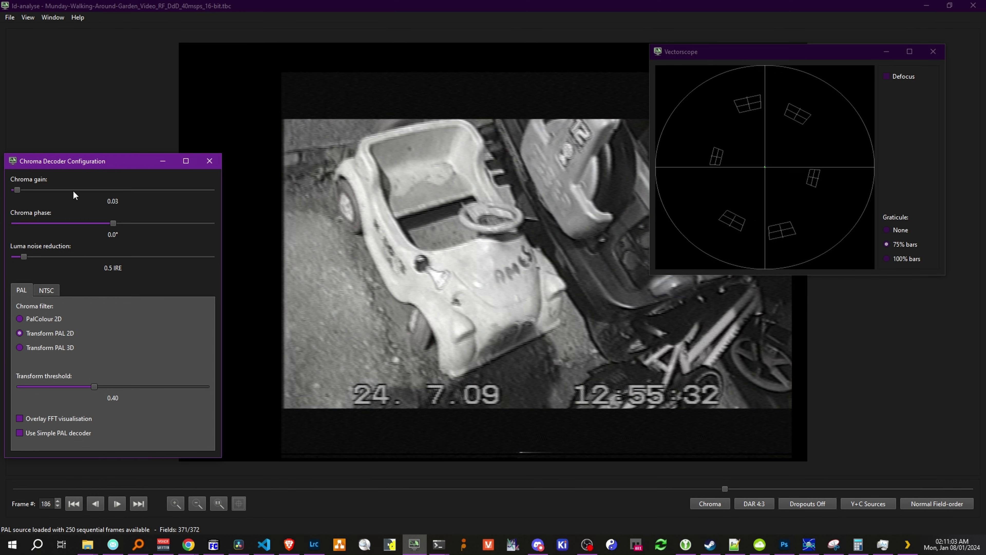
mouse_move(74, 191)
mouse_down()
mouse_move(123, 190)
mouse_move(114, 191)
mouse_up()
mouse_move(94, 225)
mouse_down()
mouse_move(22, 227)
mouse_move(95, 223)
mouse_up()
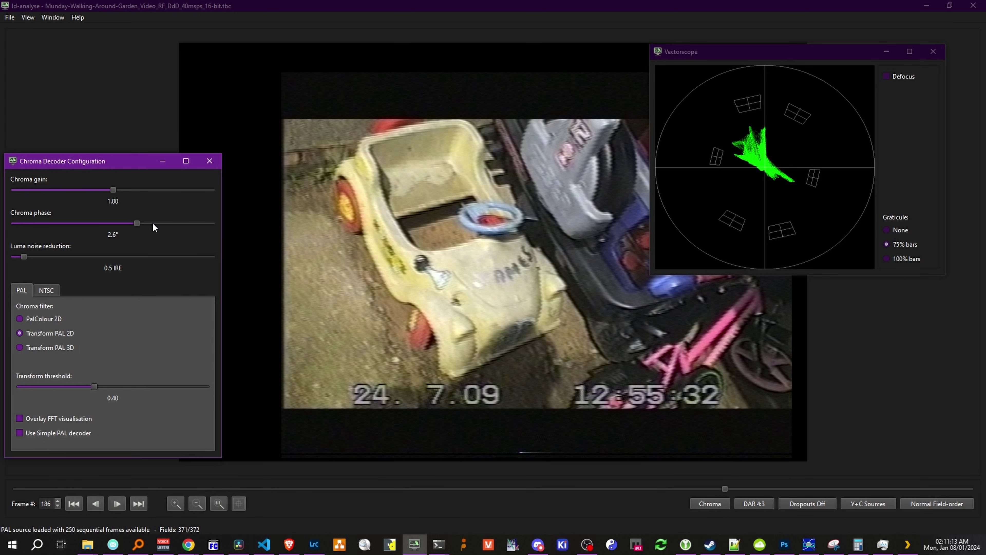
drag(156, 224, 109, 227)
click(44, 292)
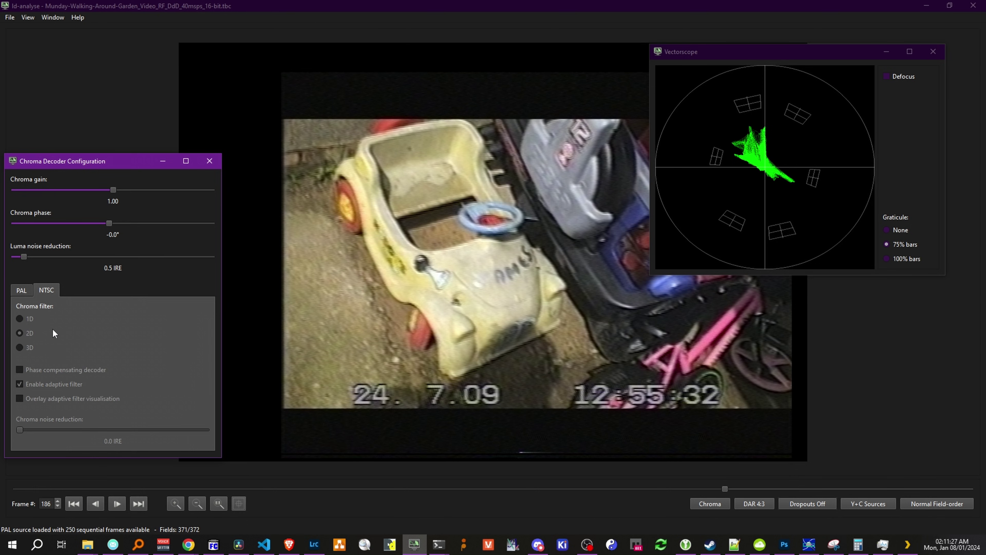
click(26, 291)
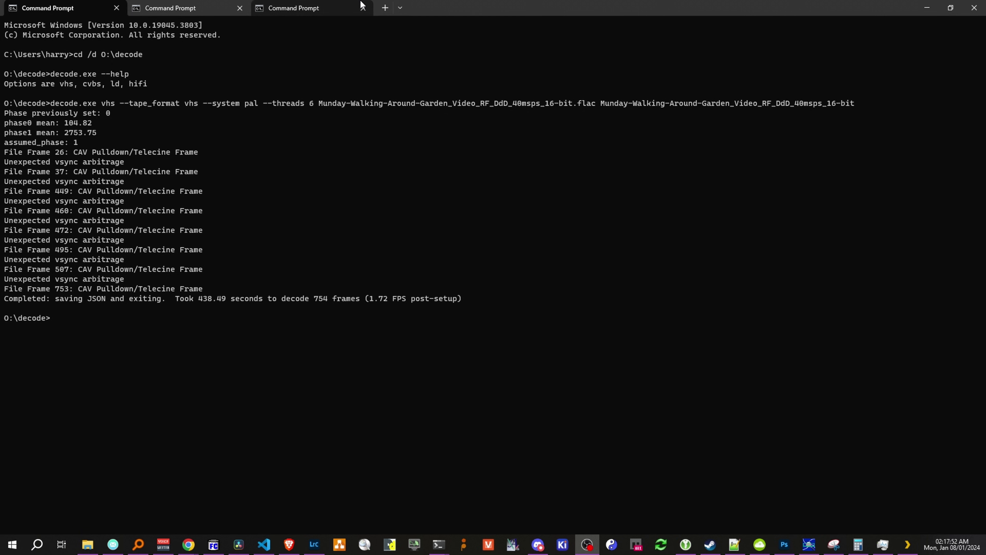
- Switch to the third Command Prompt session, in O:\decode, and enter the command name tbc-video-export.exe
click(336, 6)
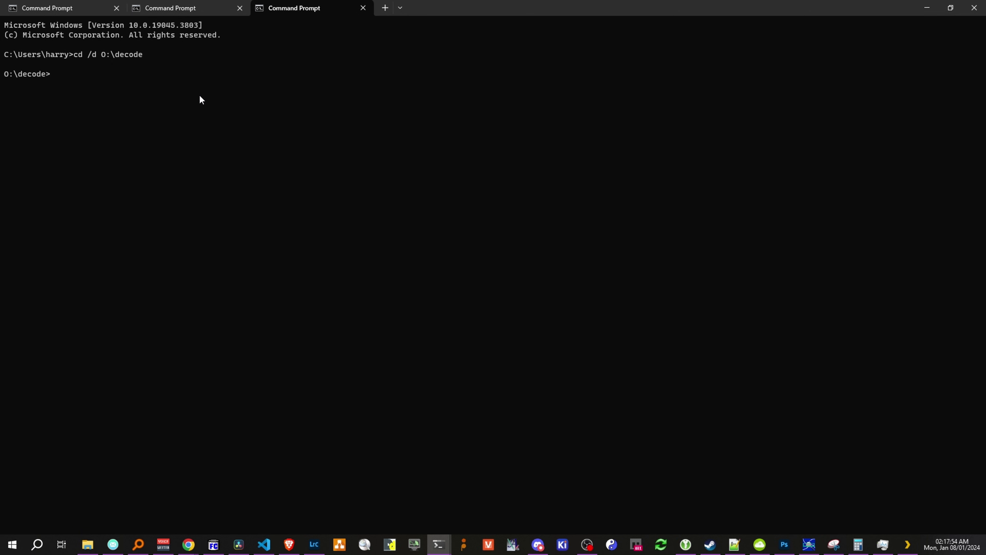
text(tbc)
text(video)
key(BackSpace)
key(BackSpace)
key(BackSpace)
key(BackSpace)
text(video-export)
- Add Munday-Walking-Around-Garden_Video_RF_DdD_40msps_16-bit.tbc as the input file and run the export
click(264, 544)
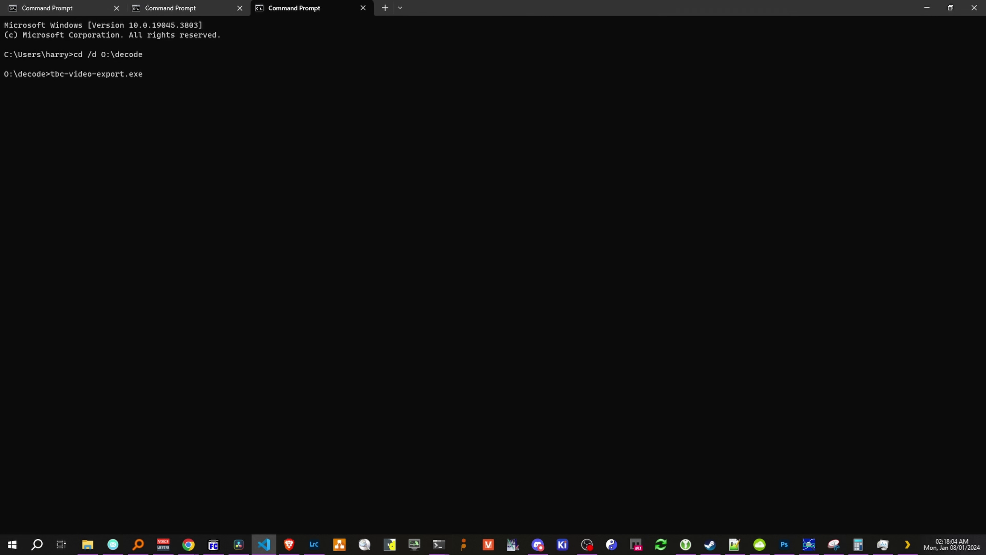
click(165, 79)
text(Munday-Walking-Around-Garden_Video_RF_DdD_40msps_16-bit)
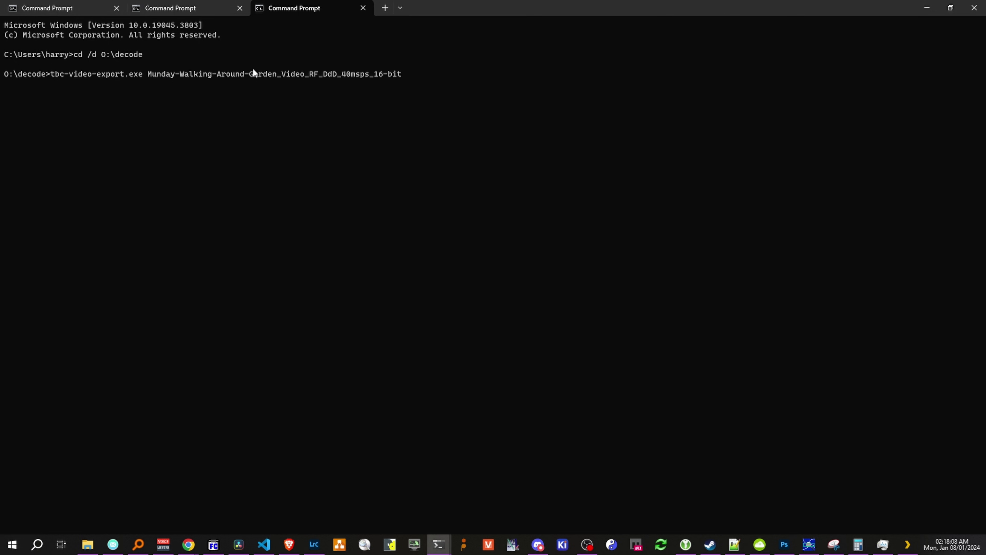
text(.tbc)
key(Return)
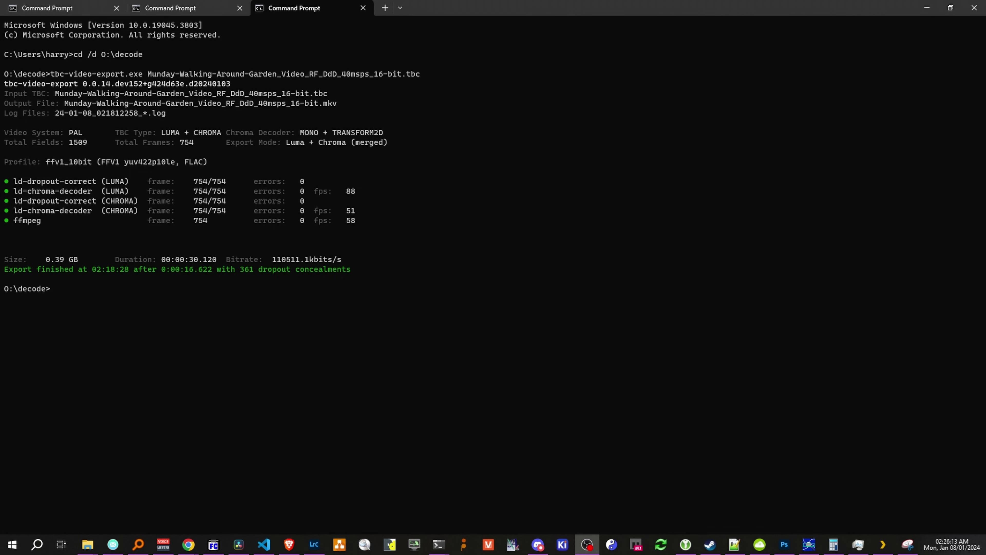
- Open the exported Munday-Walking-Around-Garden_Video_RF_DdD_40msps_16-bit.mkv from the decode folder in the media player and reposition the player window
mouse_move(88, 544)
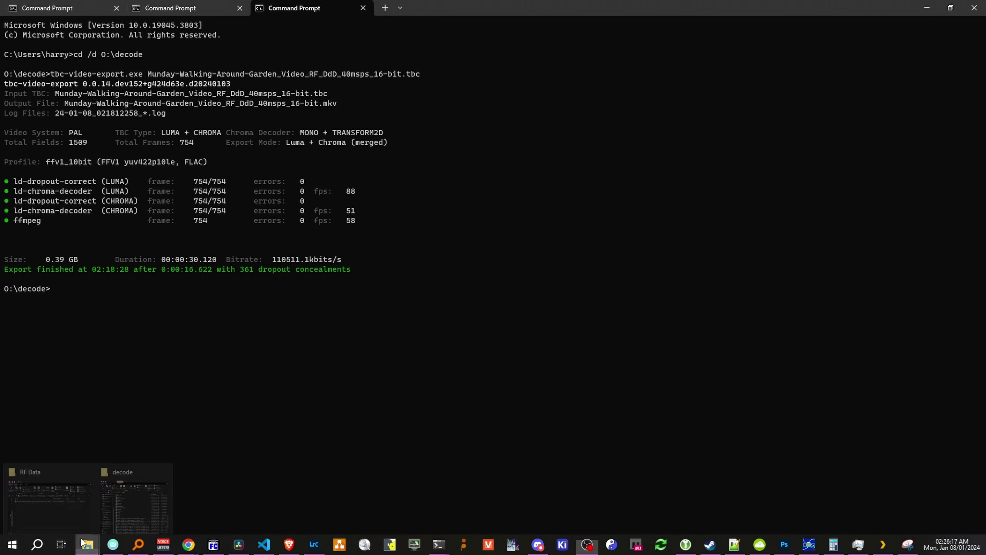
click(148, 495)
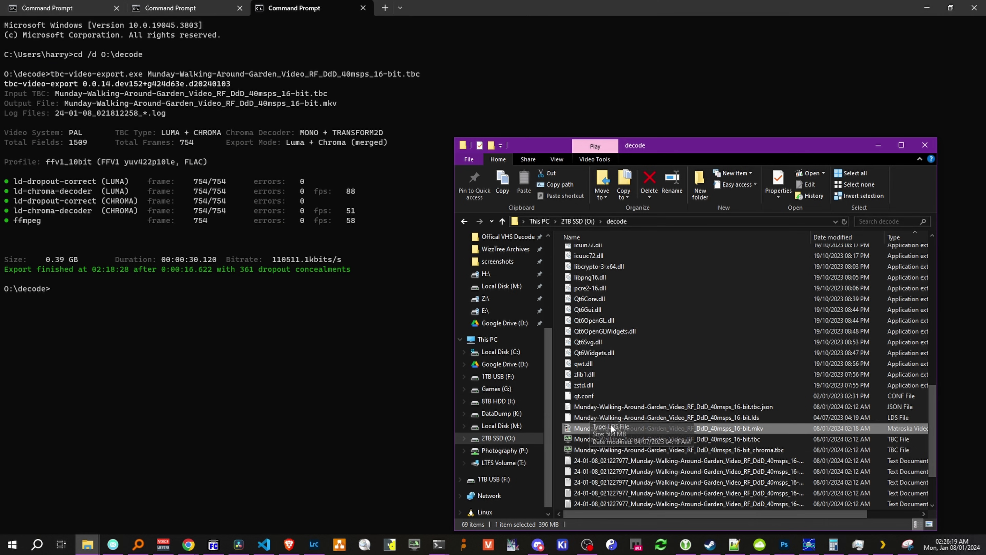
double_click(654, 427)
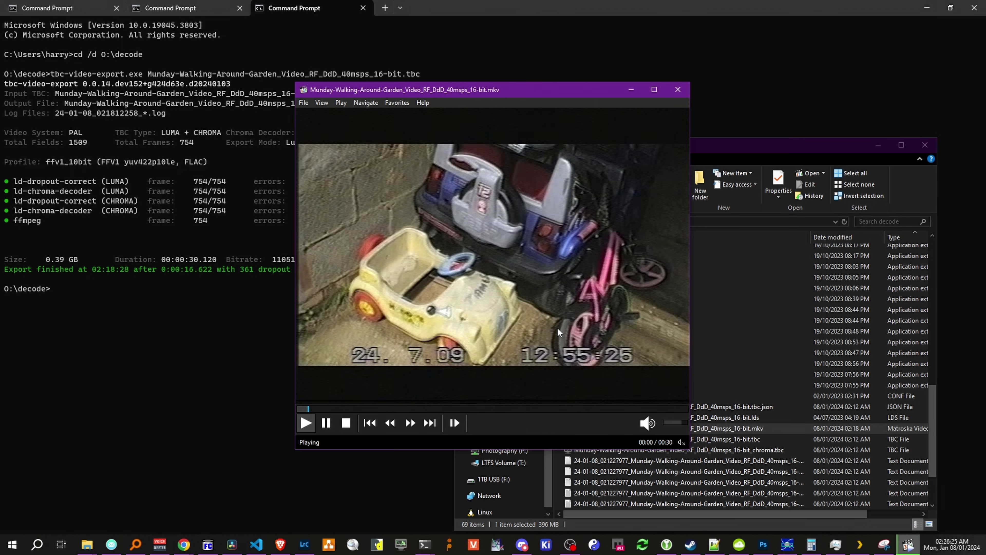
drag(487, 315, 394, 330)
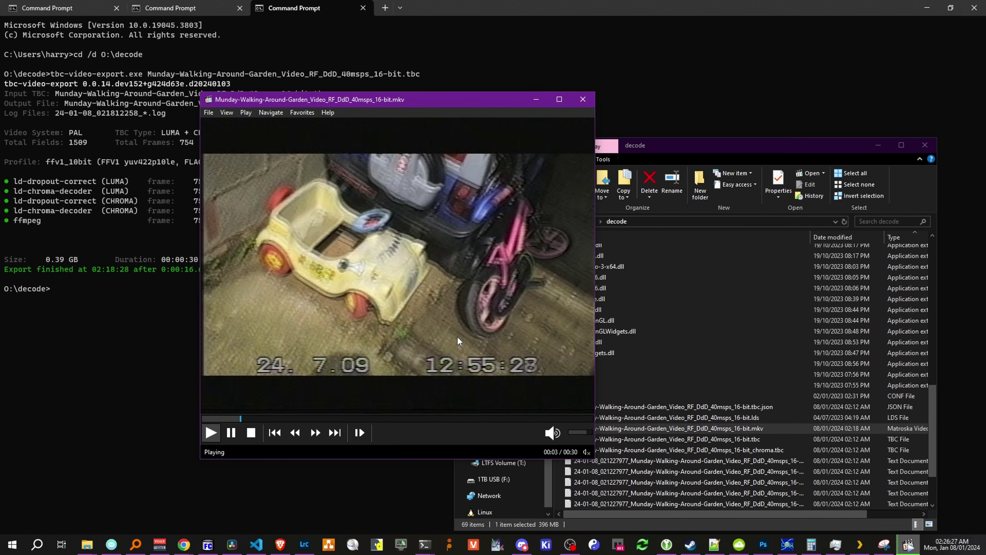